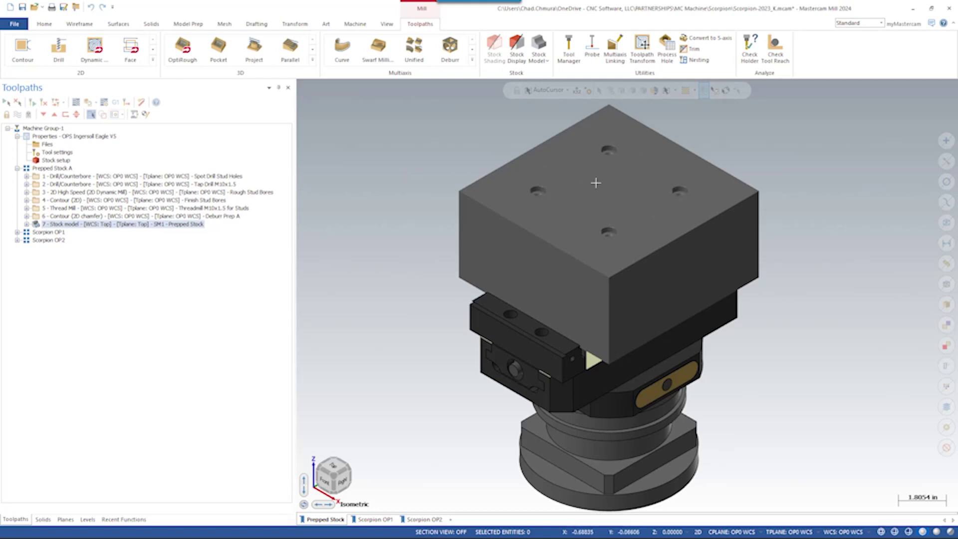
Switch to the Scorpion OP1 setup and return the model to isometric view.
left_click(375, 518)
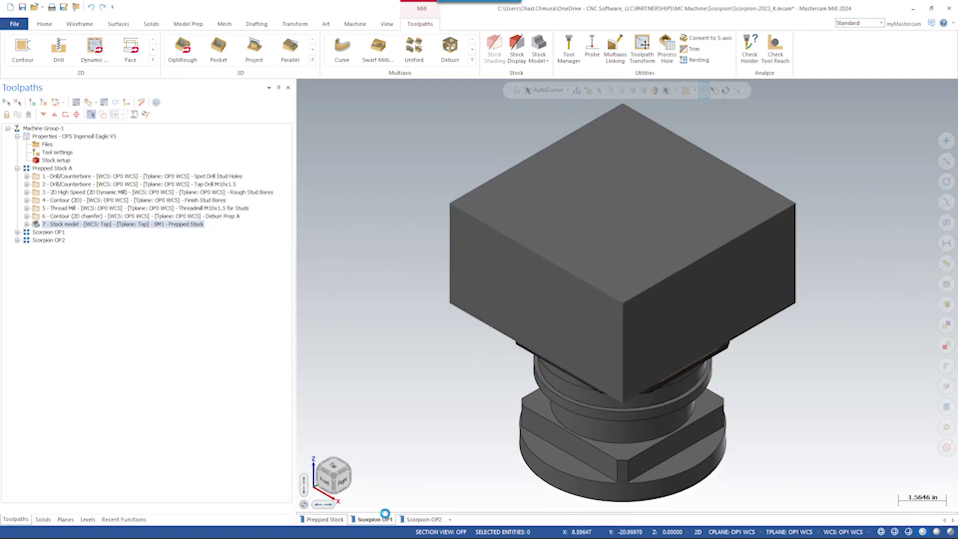
middle_click_drag(617, 367, 594, 307)
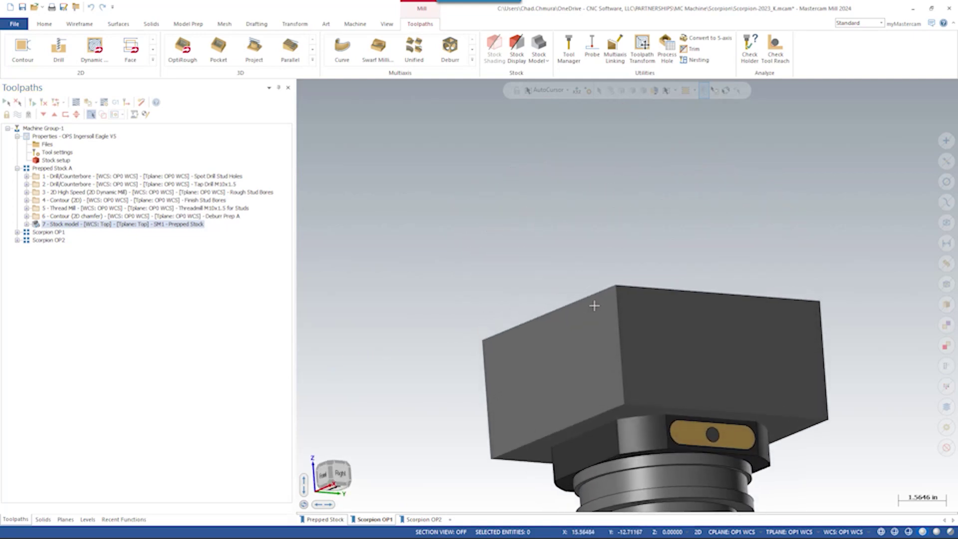
key("alt+7")
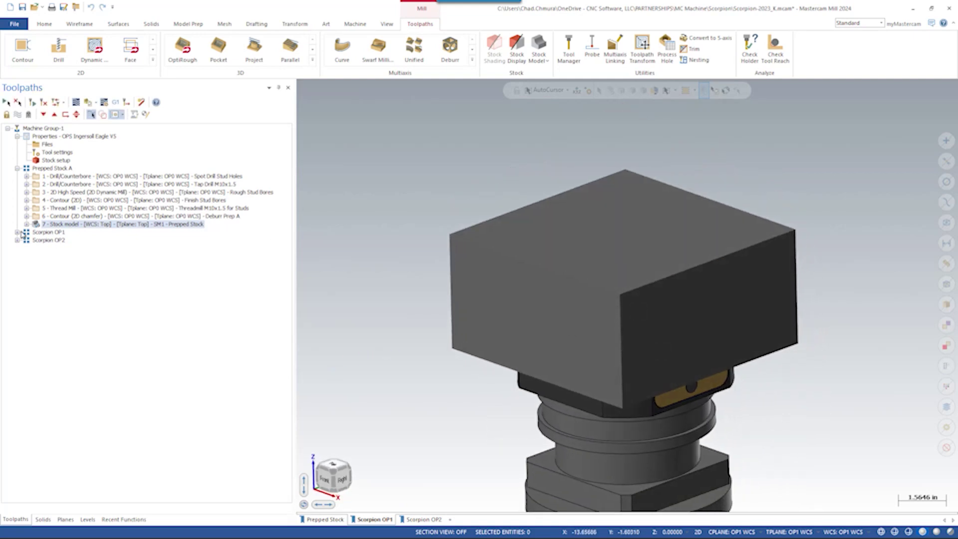
Show and inspect OP1's stock model 82 'Op1 Done', then OP2's 'Tail Ready' stock.
left_click(18, 233)
scroll(87, 247, "down", 10)
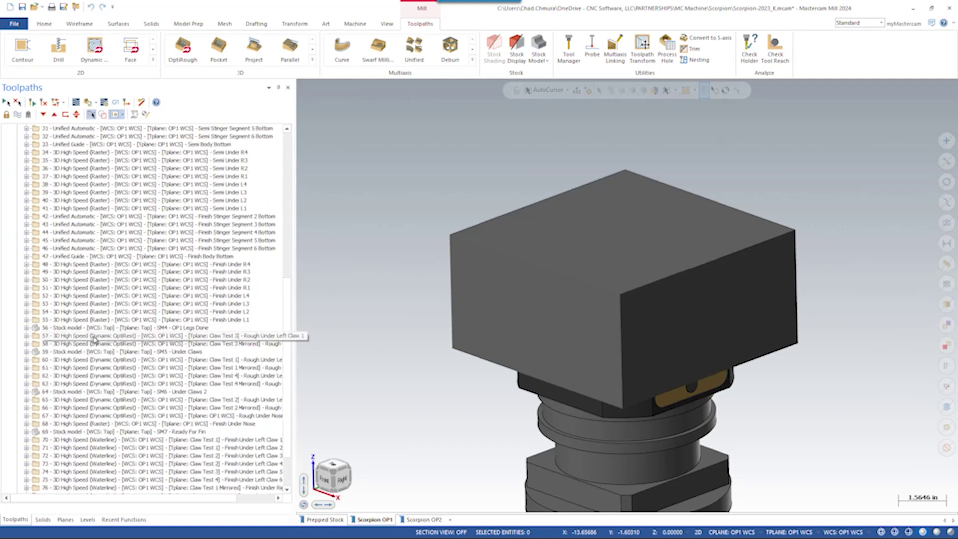
scroll(99, 344, "down", 3)
left_click(100, 480)
middle_click_drag(734, 260, 675, 277)
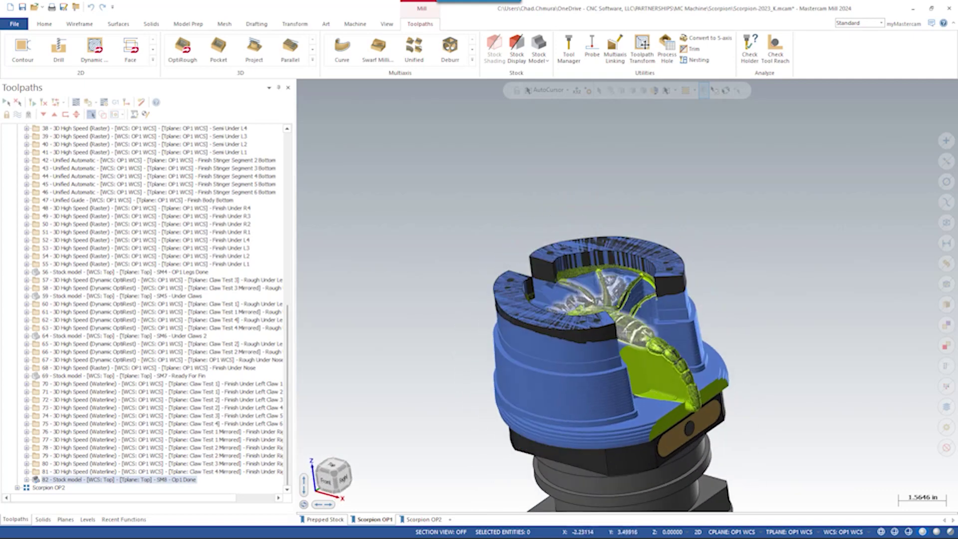
scroll(664, 342, "up", 3)
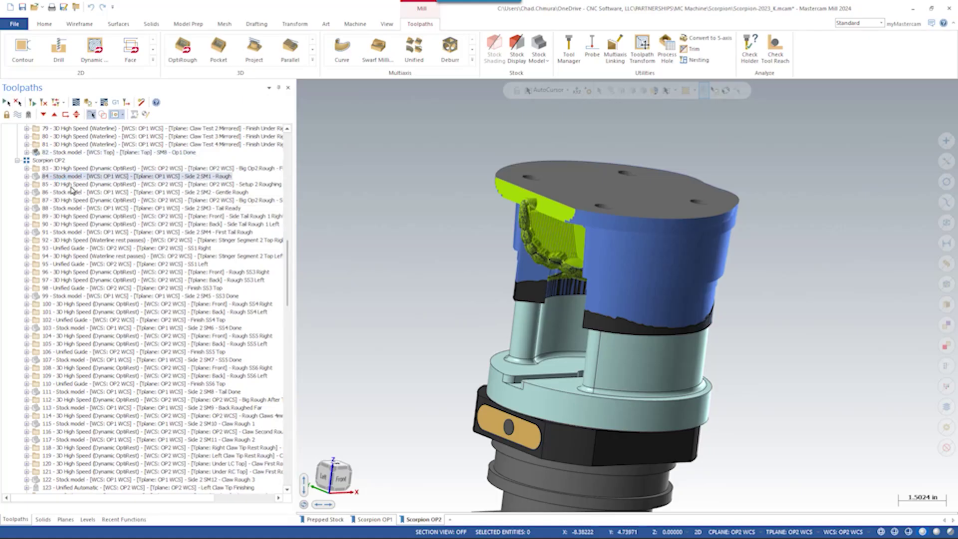
left_click(72, 207)
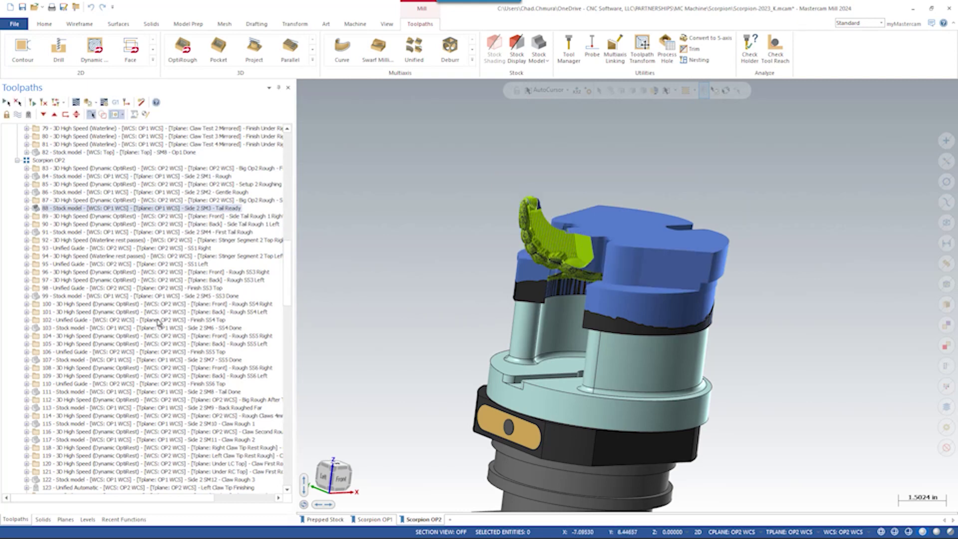
Compare the SS4 Done stock model against the Tail Ready stock.
left_click(82, 328)
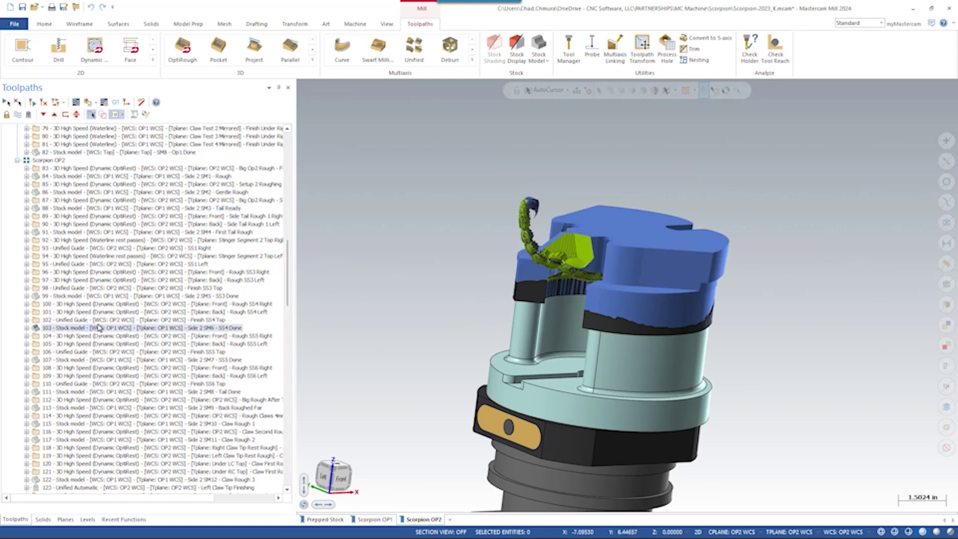
scroll(100, 328, "down", 8)
middle_click_drag(613, 318, 558, 315)
scroll(99, 199, "up", 6)
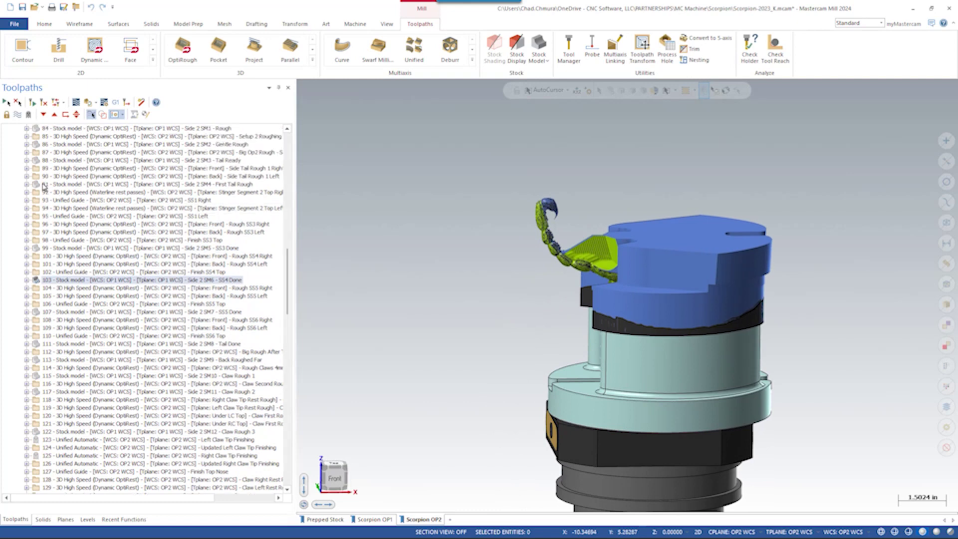
left_click(57, 160)
Step through the SS4 Done and SS5 Done stock models to Tail Done.
scroll(631, 270, "up", 3)
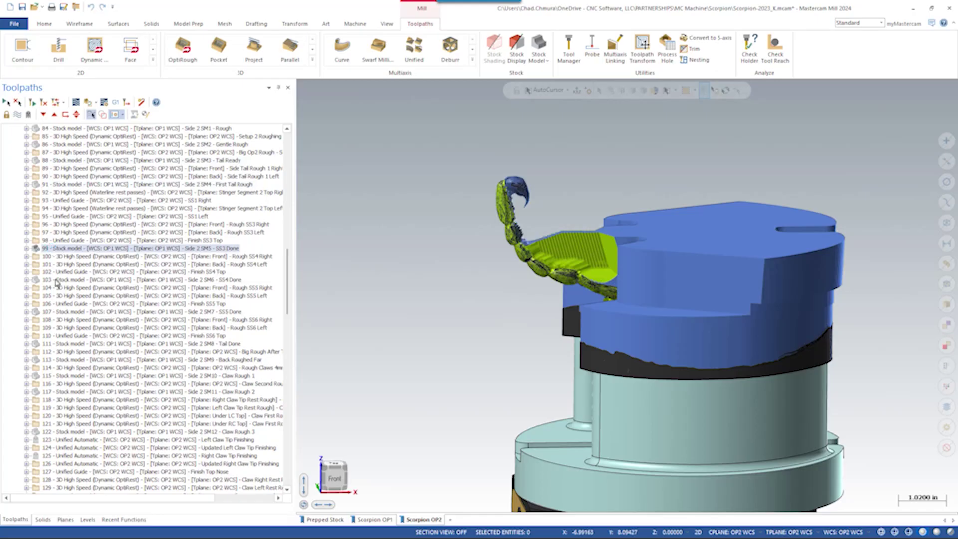
left_click(57, 280)
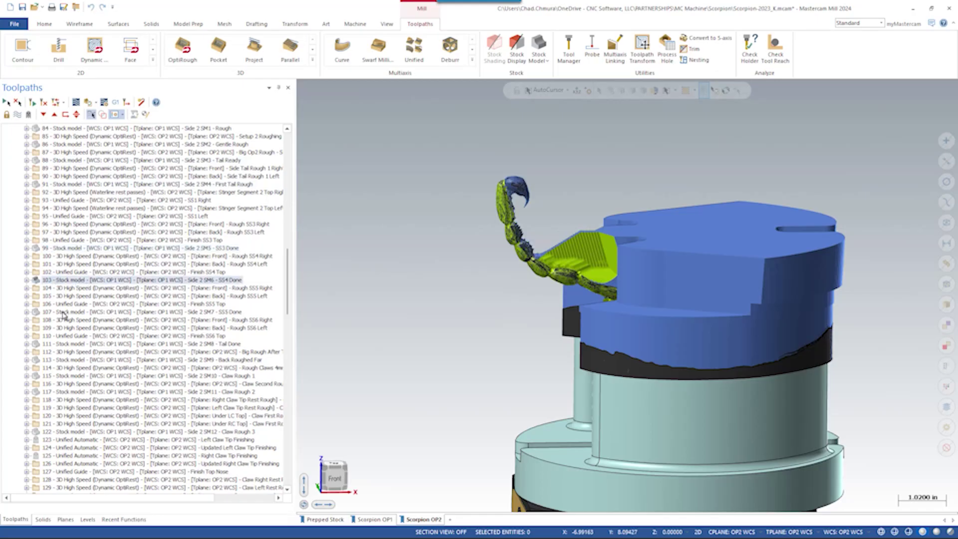
left_click(64, 313)
scroll(578, 277, "up", 3)
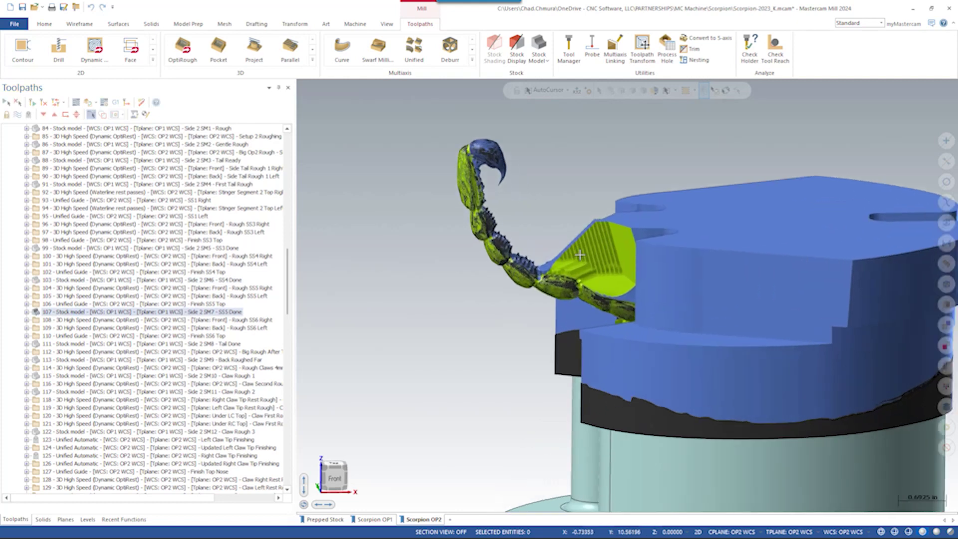
left_click(56, 281)
left_click(56, 312)
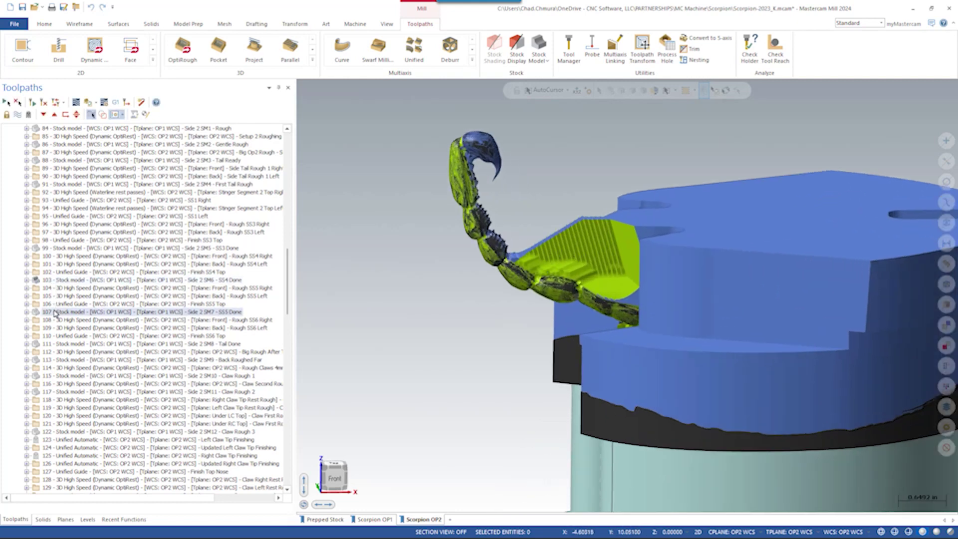
left_click(53, 344)
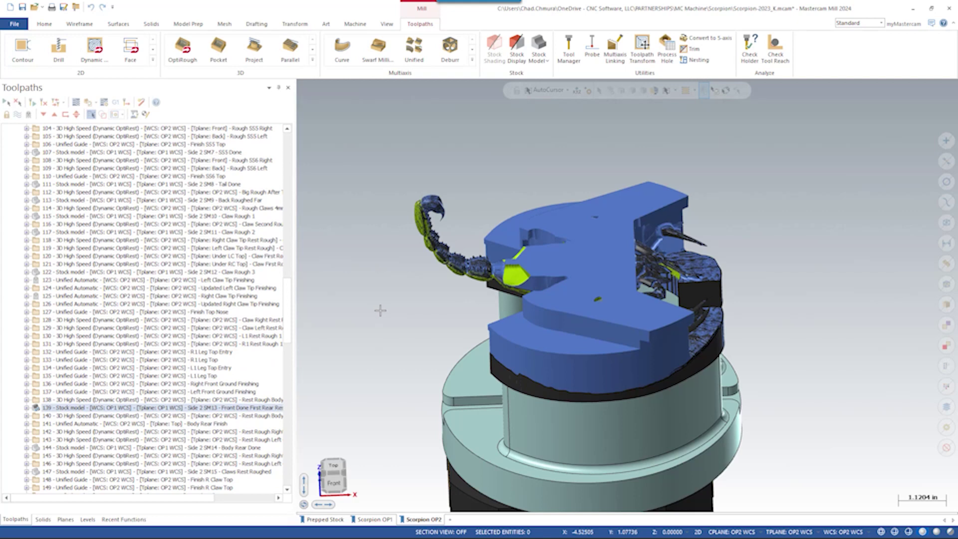
Display stock model 147 'Claws Rest Roughed' with the part's top tilted toward the viewer.
middle_click_drag(588, 317, 548, 352)
scroll(62, 359, "down", 6)
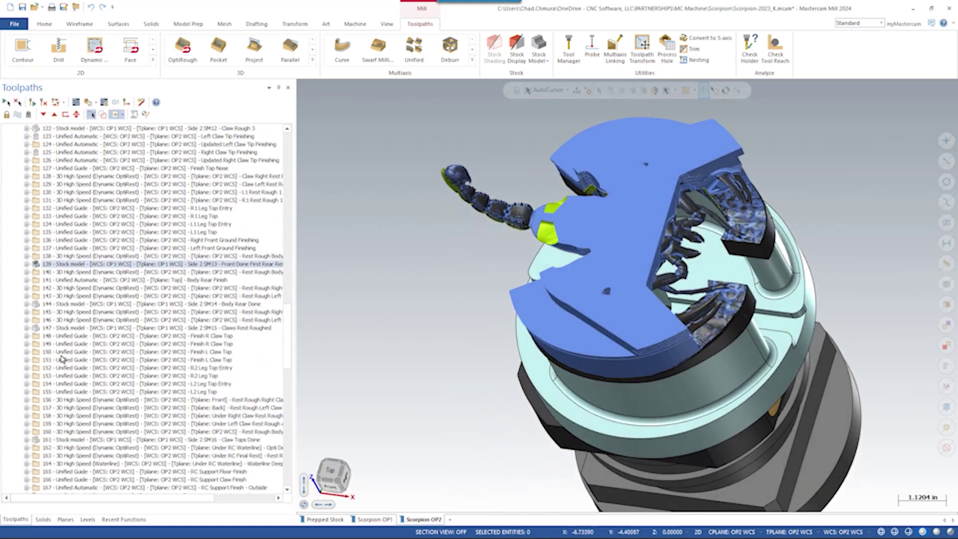
left_click(60, 328)
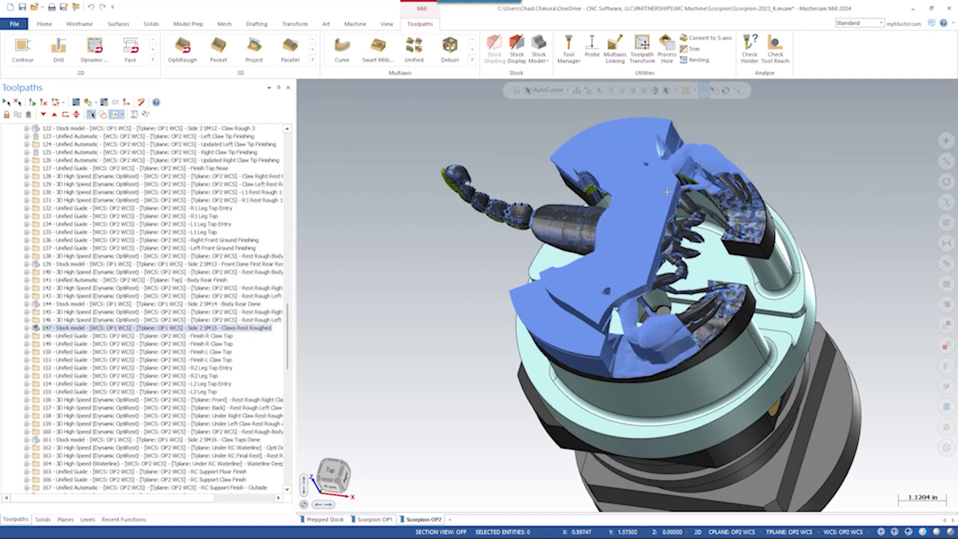
Show stock model 161 'Claw Tops Done' from above, then from a tilted angle.
middle_click_drag(579, 192, 559, 240)
scroll(59, 378, "down", 2)
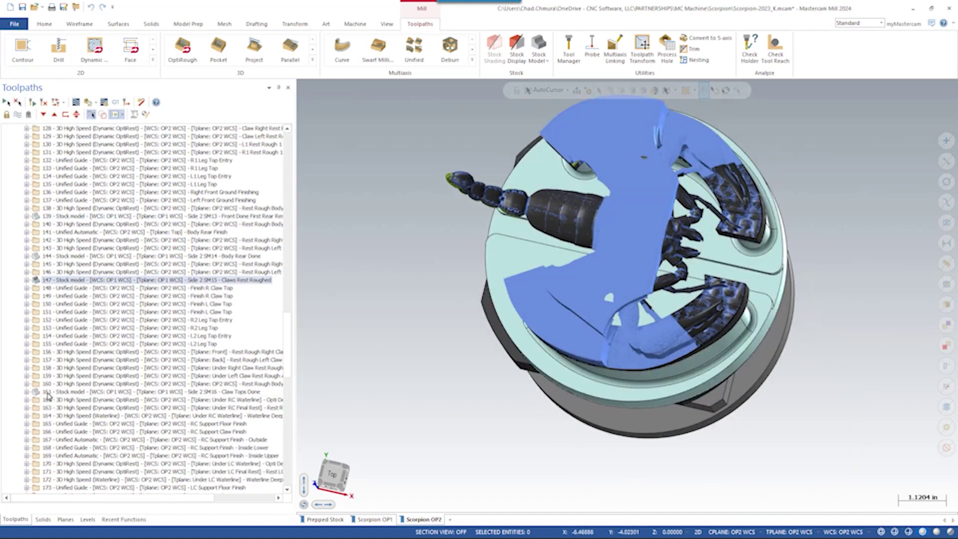
left_click(50, 392)
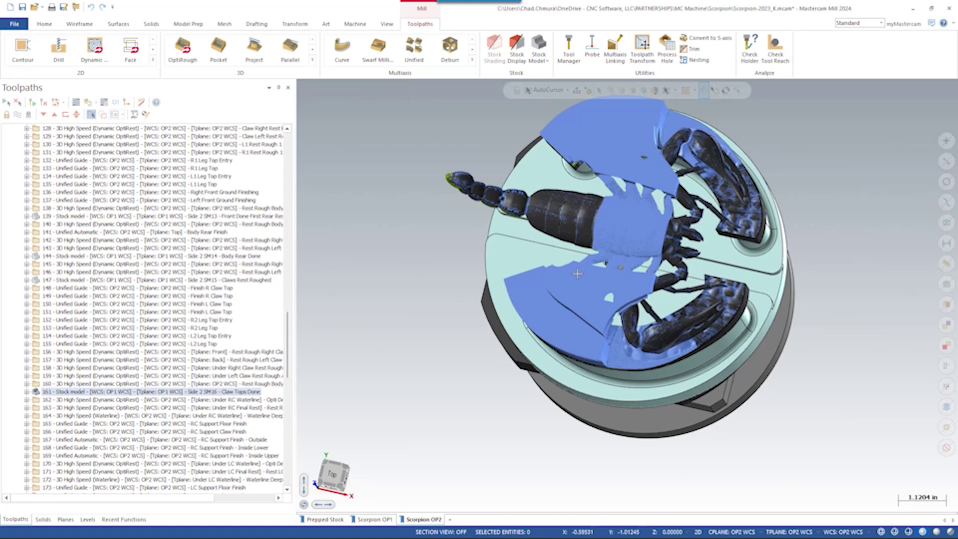
middle_click_drag(752, 279, 671, 323)
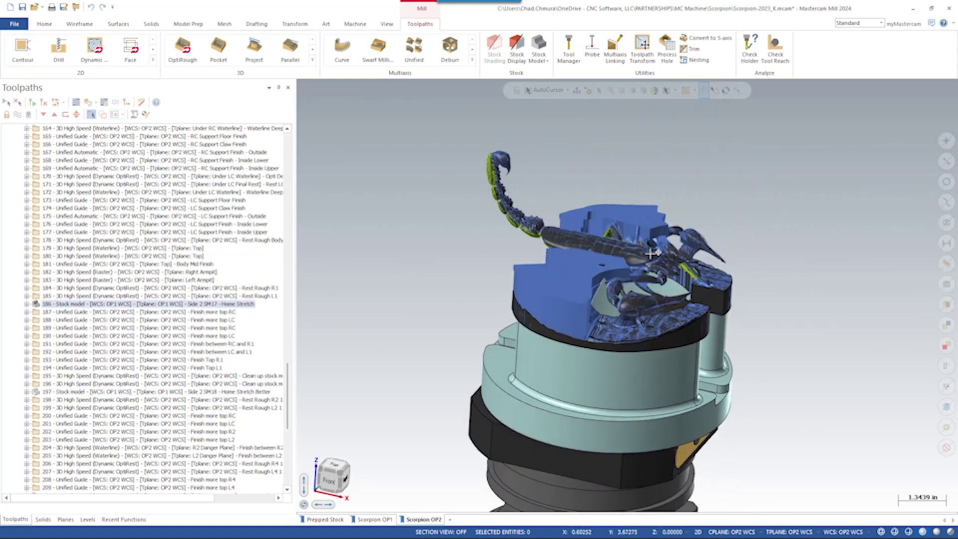
View the Home Stretch Better stock model from above.
middle_click_drag(648, 299, 599, 225)
scroll(610, 272, "up", 3)
left_click(60, 392)
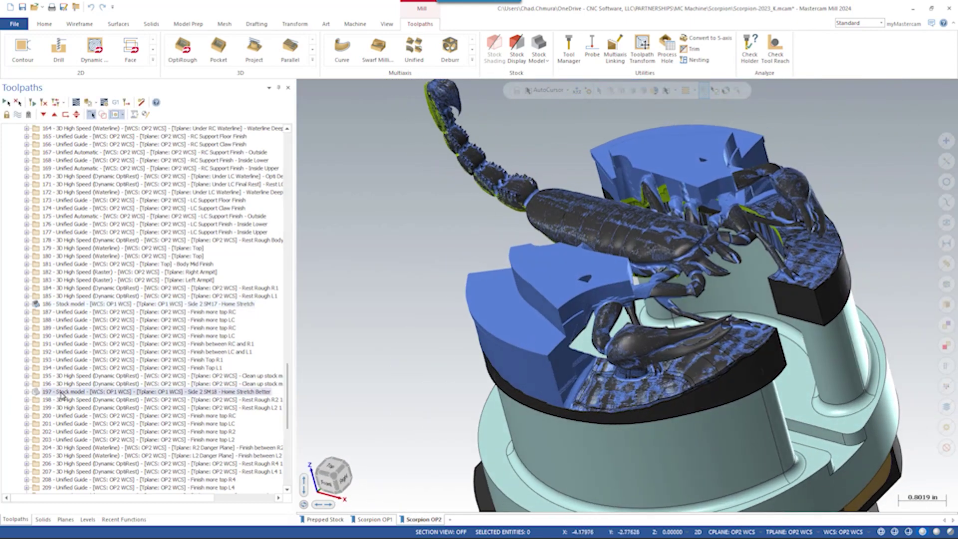
Step through the Legs Stage 1 and Legs Stage 3 stock models to 241 'Legs Done'.
scroll(83, 399, "down", 1)
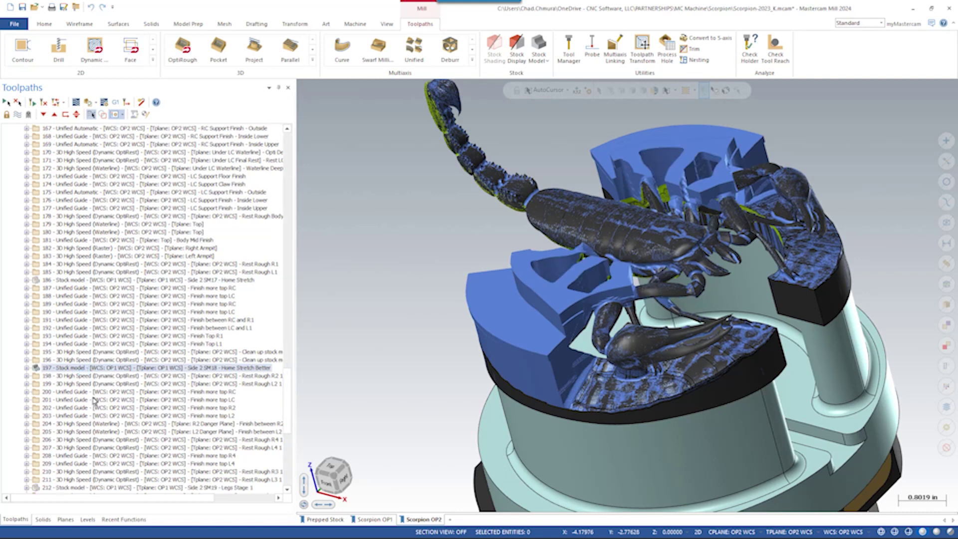
scroll(94, 400, "down", 4)
left_click(63, 392)
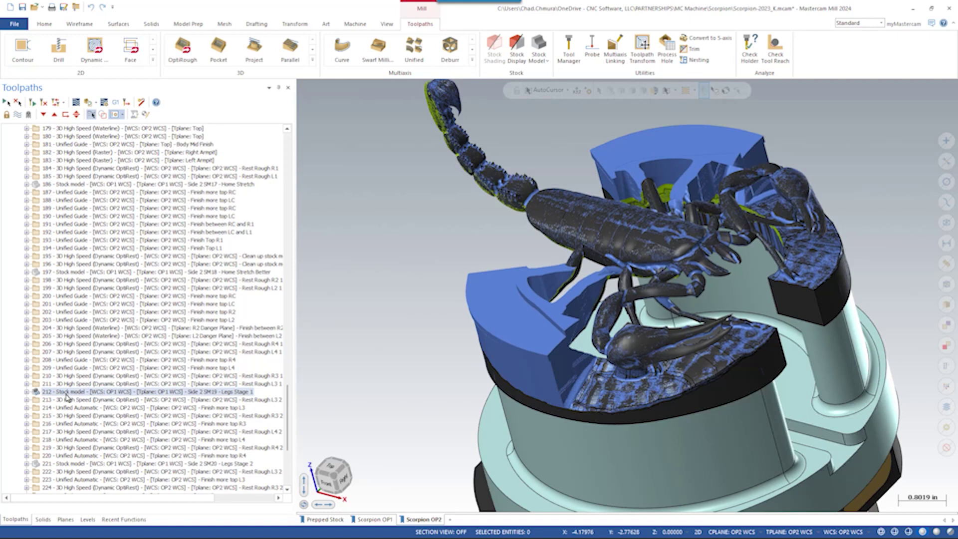
scroll(126, 338, "down", 6)
left_click(88, 394)
scroll(88, 395, "down", 2)
left_click(59, 431)
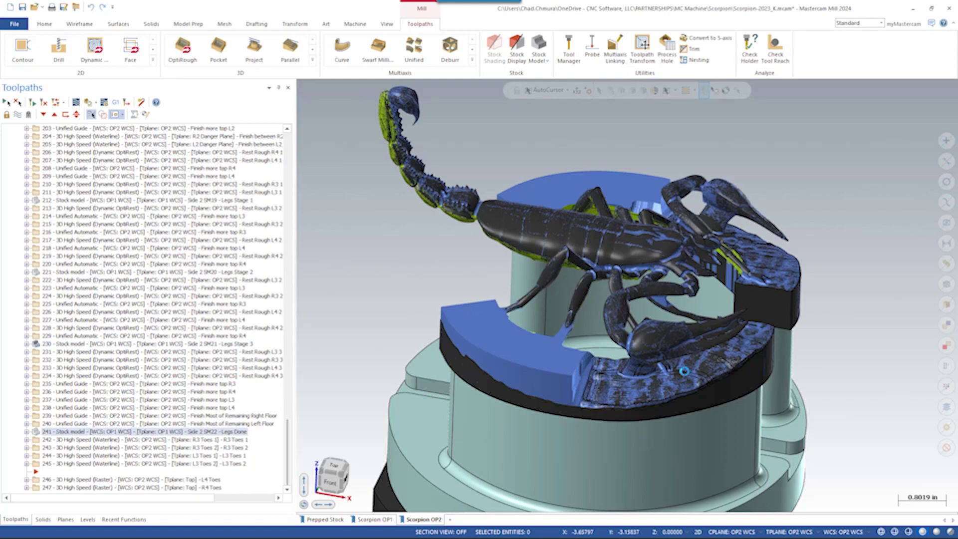